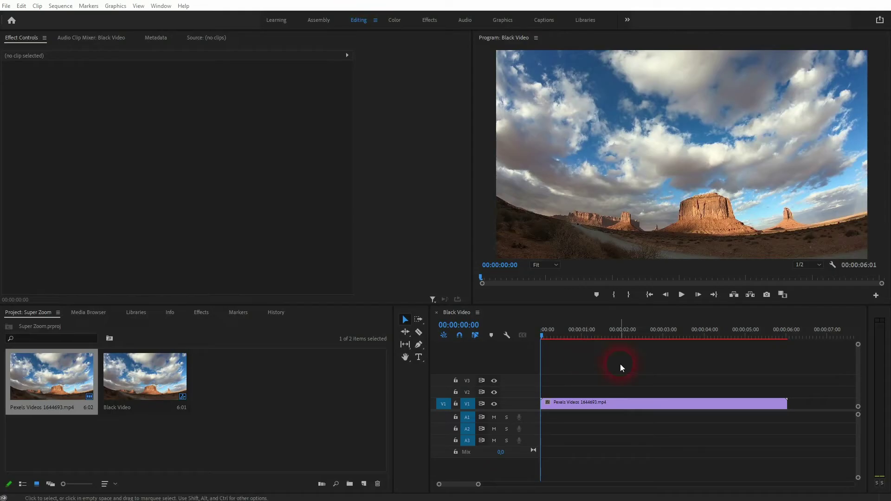
Step: Play the unedited desert clip in the sequence to review its footage
click(620, 364)
key(space)
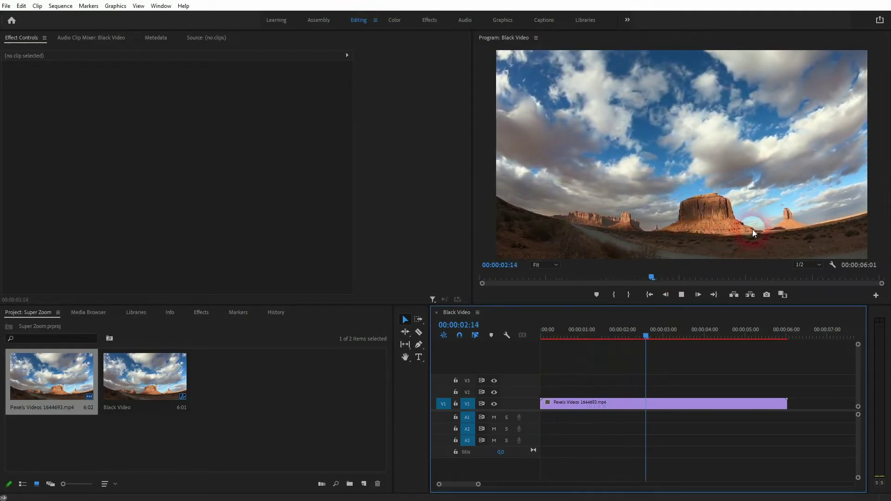
key(space)
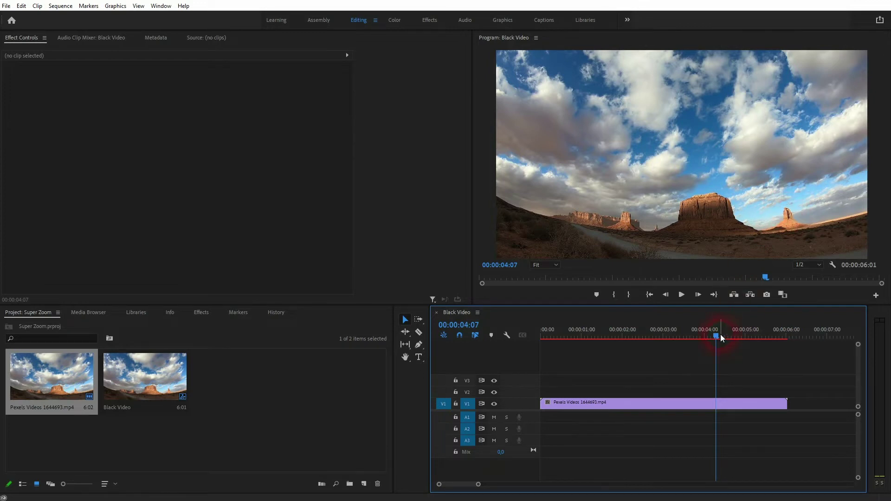
Step: Enable Scale and Position keyframing on the V1 desert clip at 00:00:01:14
drag(721, 337, 609, 360)
click(631, 402)
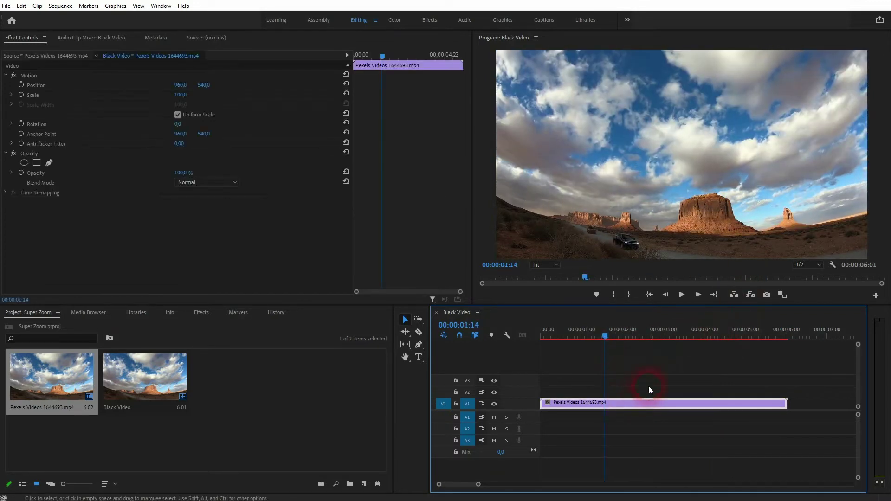
click(160, 6)
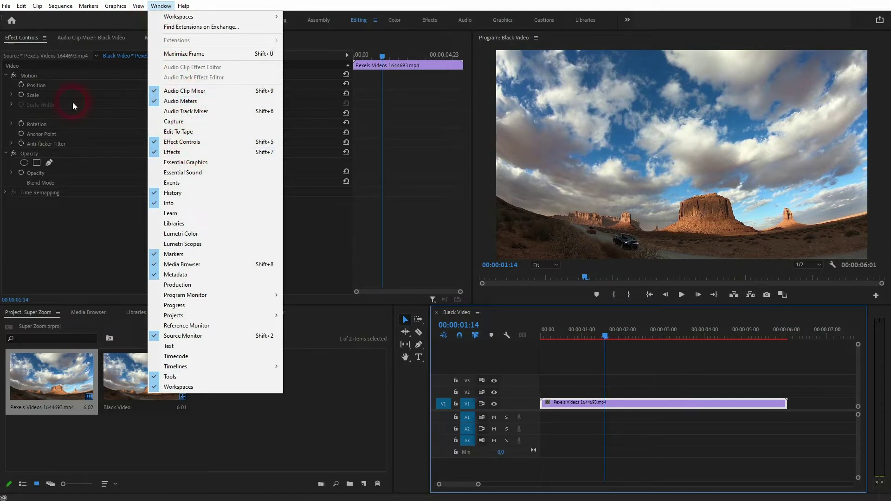
click(33, 86)
click(729, 245)
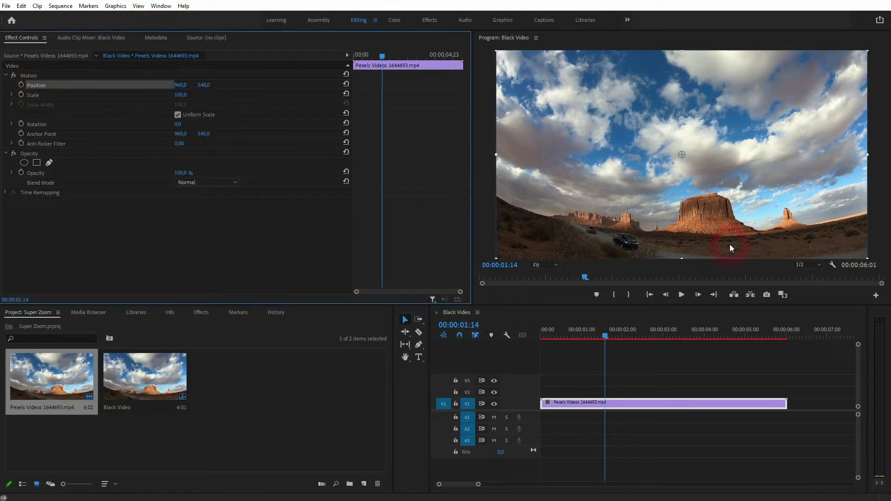
click(21, 95)
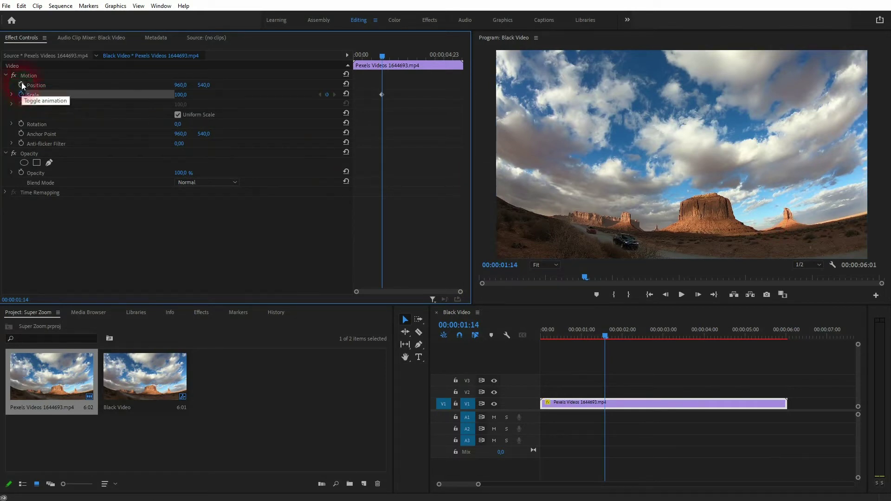
click(21, 84)
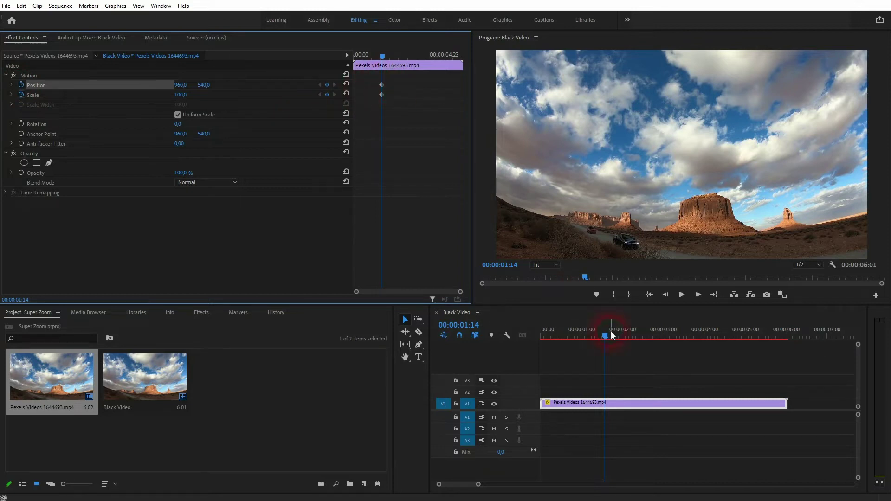
Step: Add a second pair of Scale and Position keyframes to the clip at 00:00:02:04
drag(606, 332, 631, 343)
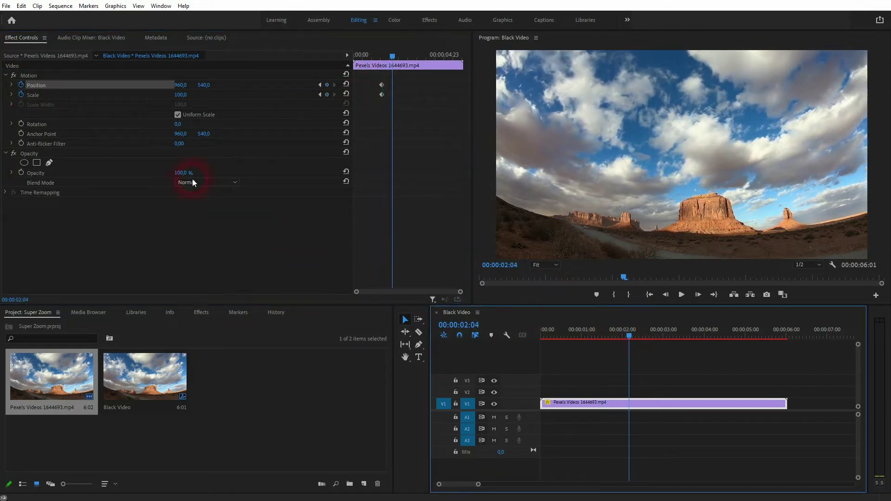
click(327, 95)
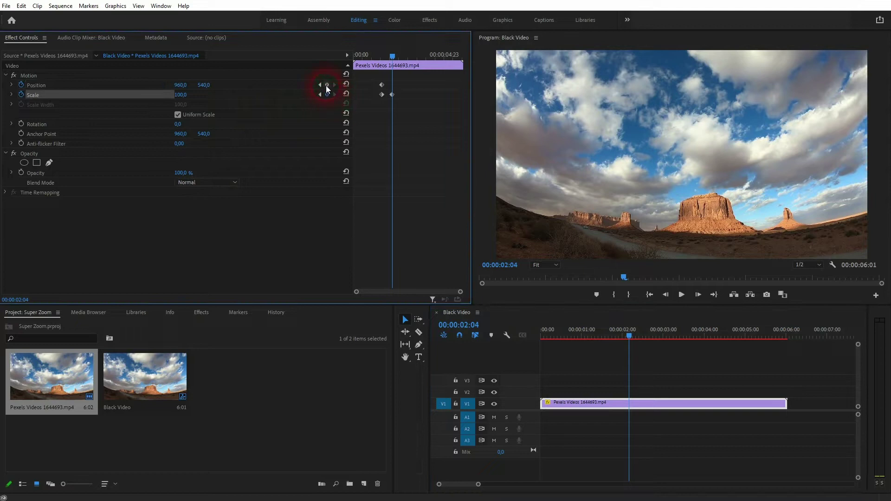
click(327, 85)
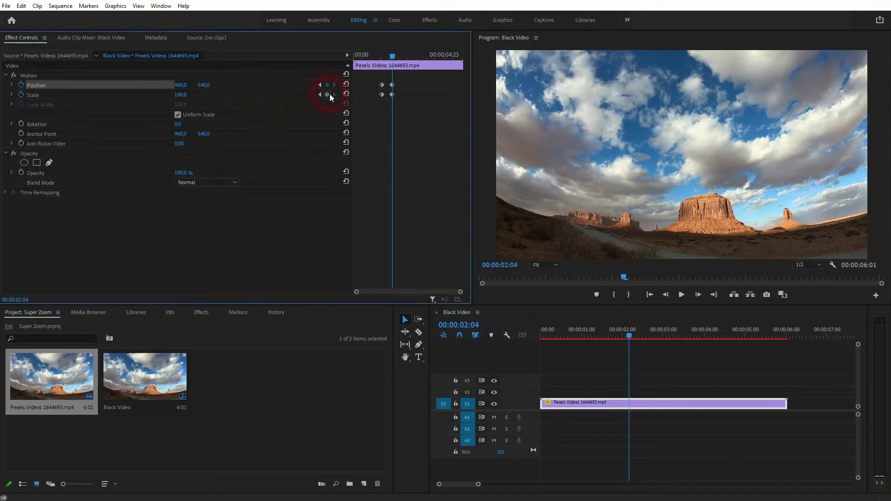
Step: Set Scale to 500 and Position to about -1775, -827 at 00:00:02:04 to frame the small distant butte
click(184, 95)
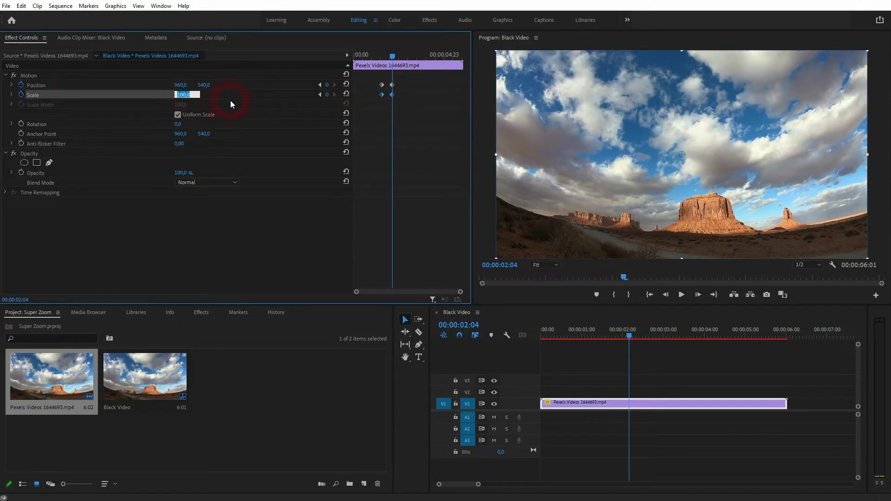
text(500)
key(Return)
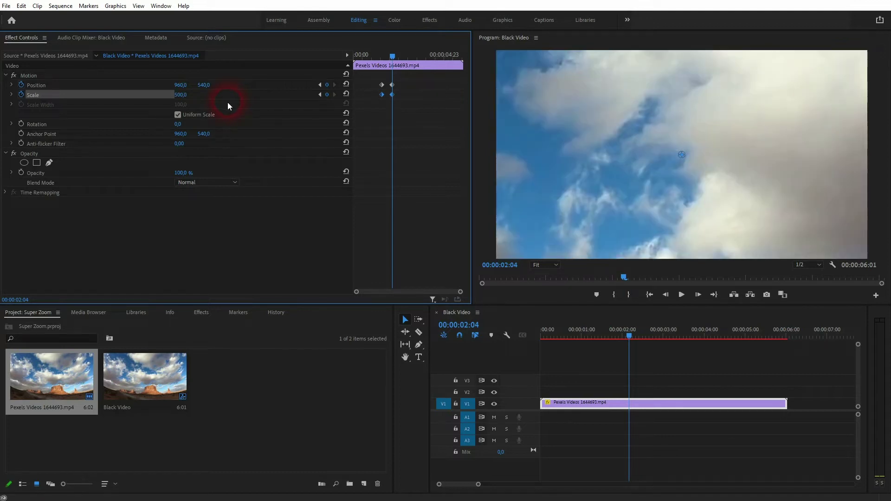
mouse_move(181, 86)
mouse_down()
mouse_move(278, 85)
mouse_move(2, 85)
mouse_move(206, 86)
mouse_move(13, 86)
mouse_move(194, 84)
mouse_up()
Step: Try a Scale of 800 for the keyframe at 00:00:02:04
click(190, 95)
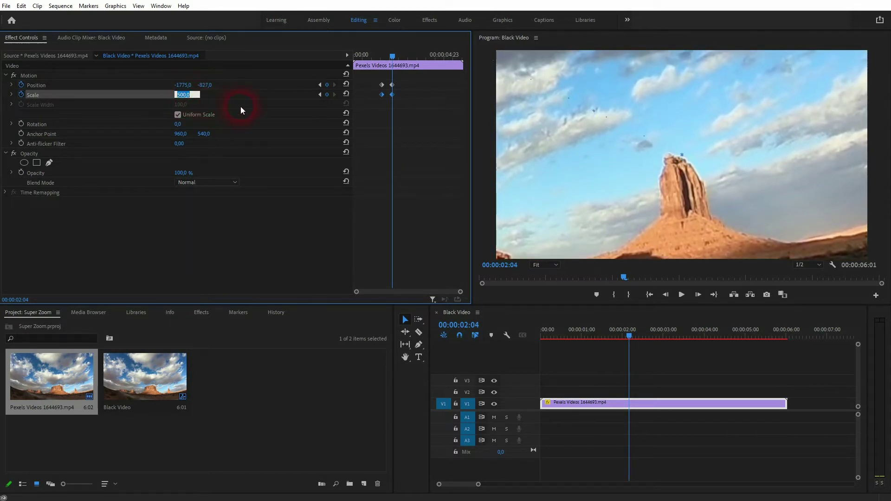
text(800)
click(264, 104)
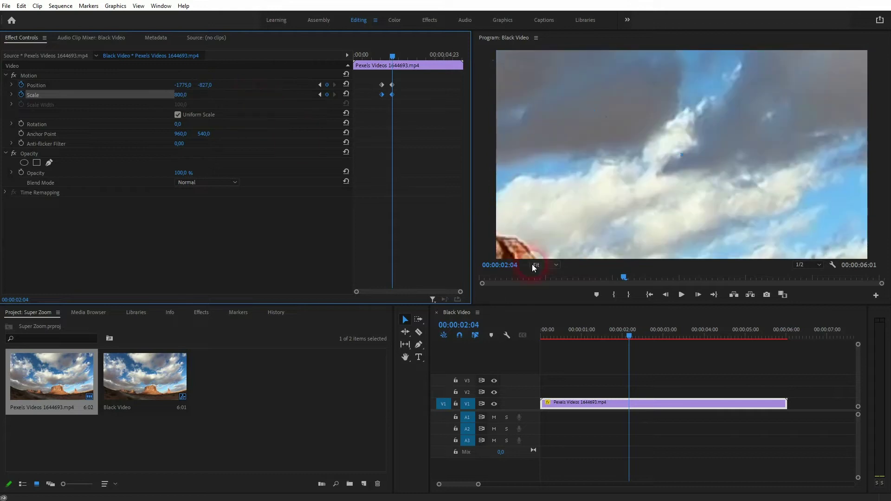
Step: Set Scale to 600 and Position to about -2291, -1064 at 00:00:02:04 to reframe the small butte
click(216, 129)
click(185, 97)
text(6)
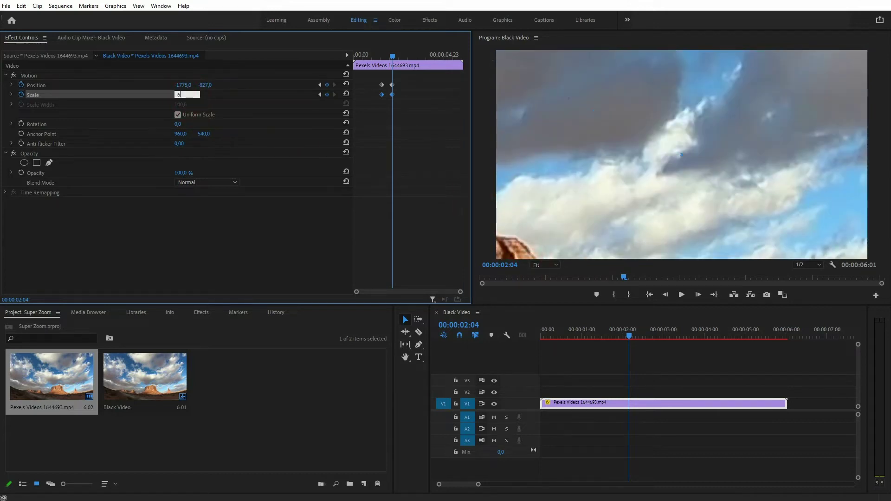
key(Return)
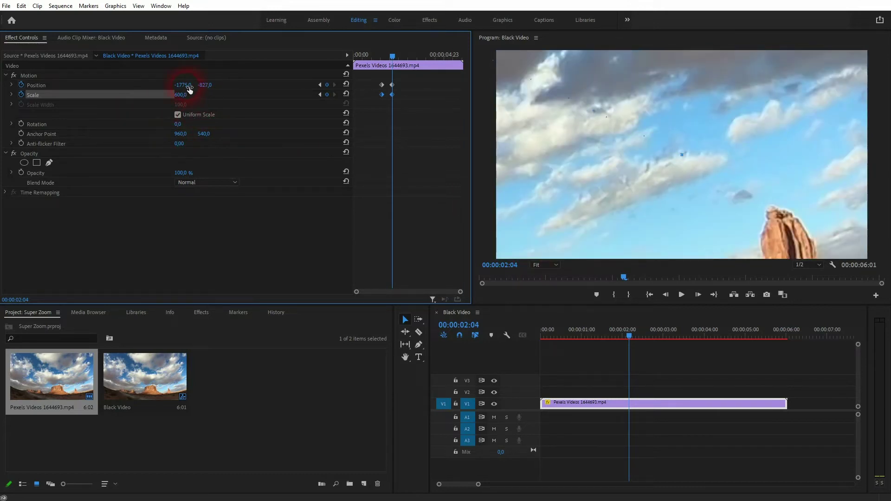
drag(187, 86, 0, 87)
drag(206, 85, 90, 86)
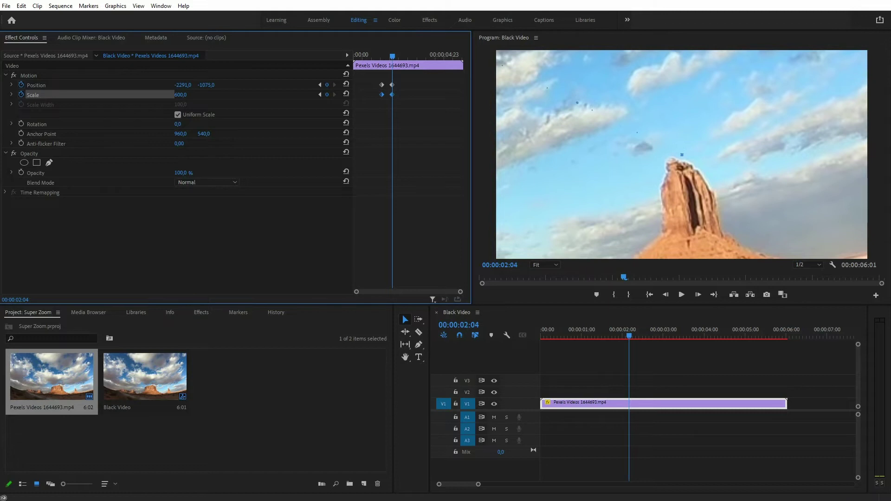
drag(158, 84, 160, 85)
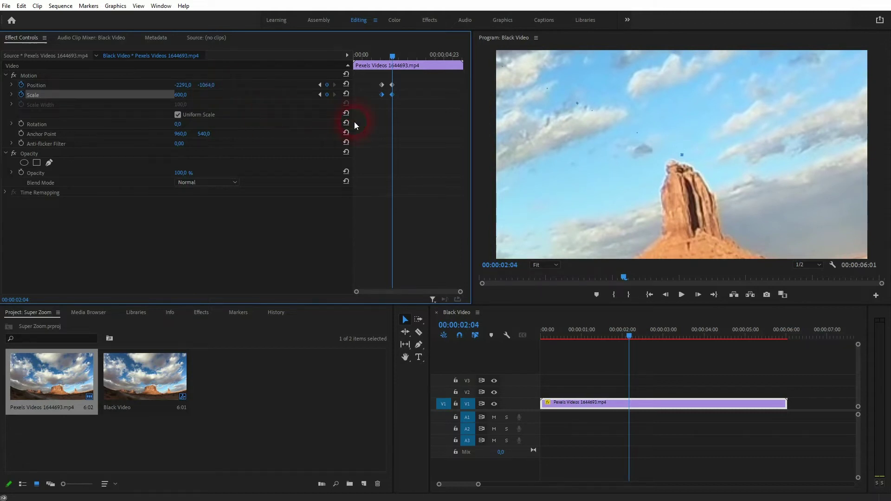
Step: Play back the animated zoom from before the first keyframes to check its speed
drag(392, 58, 366, 56)
key(space)
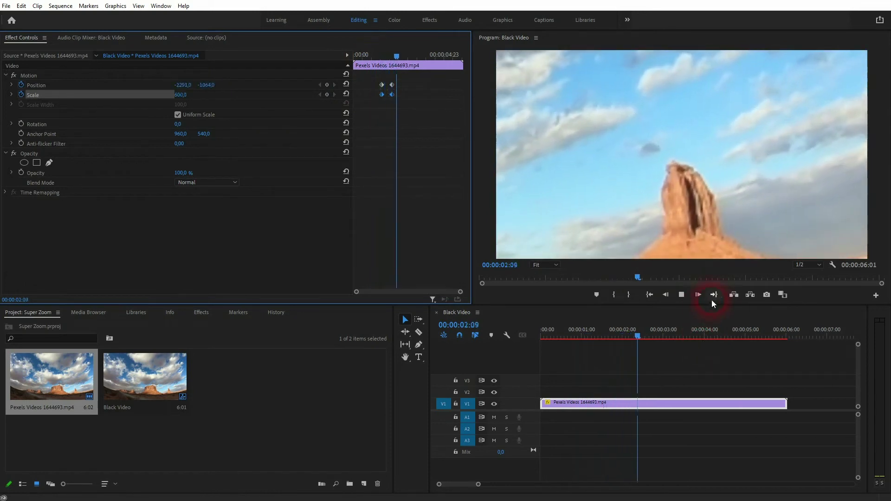
key(space)
Step: Move the ending Scale and Position keyframes closer to the starting pair and preview the faster zoom
click(420, 76)
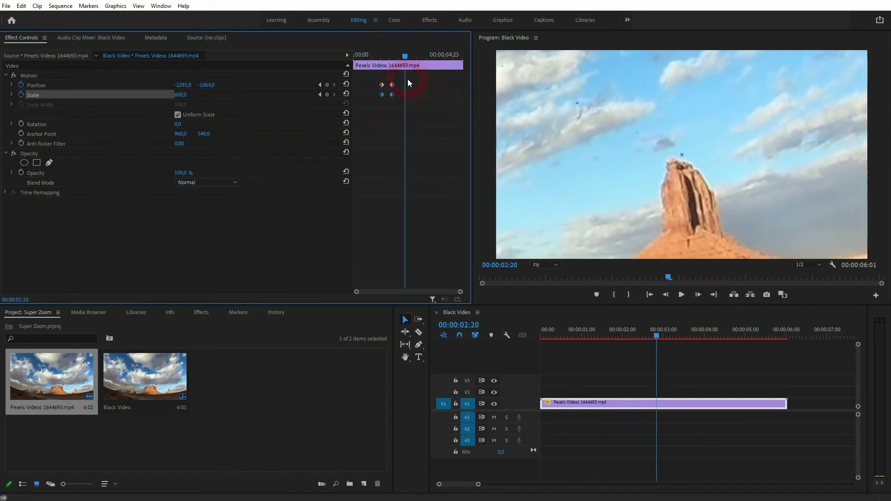
mouse_move(399, 80)
mouse_down()
mouse_move(390, 103)
mouse_move(389, 93)
mouse_up()
click(398, 57)
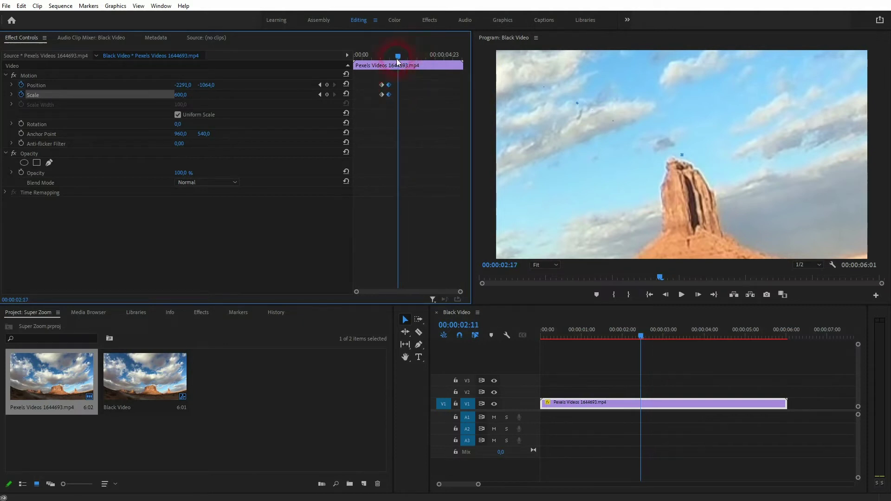
drag(397, 58, 369, 64)
key(space)
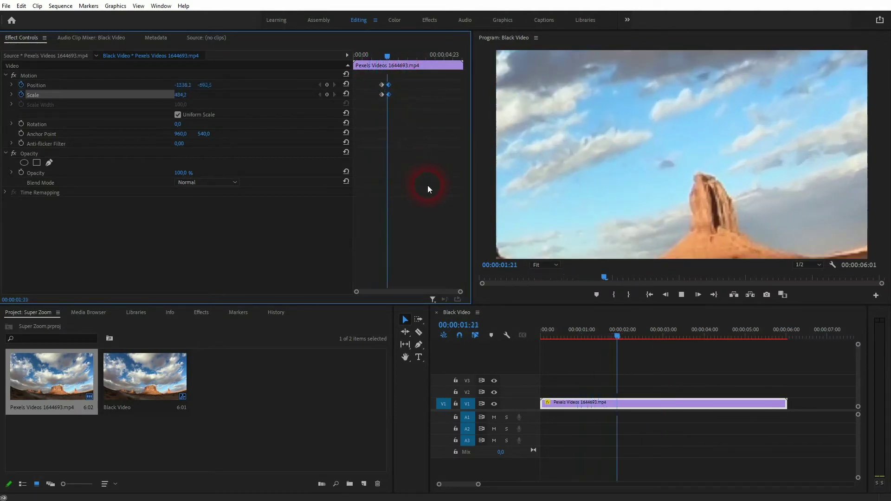
key(space)
drag(391, 95, 388, 96)
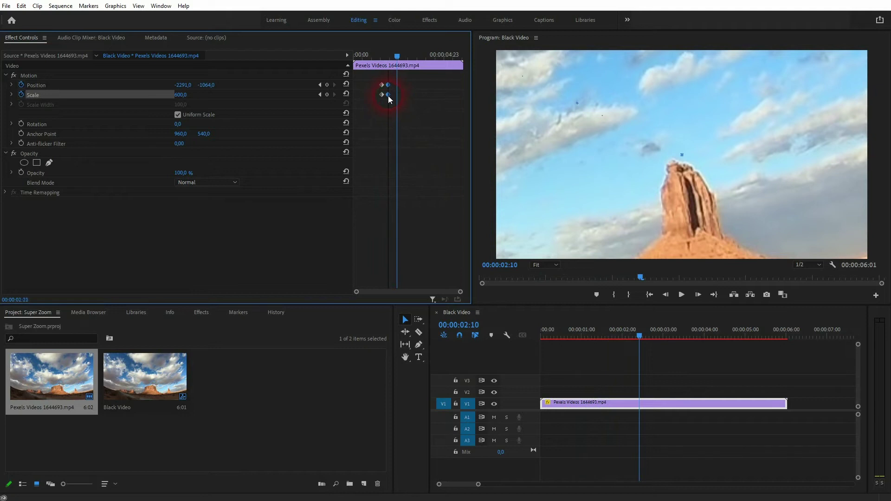
Step: Preview the zoom again and move the ending Scale and Position keyframes to 00:00:01:22
drag(462, 292, 384, 292)
drag(426, 82, 418, 85)
click(363, 58)
key(space)
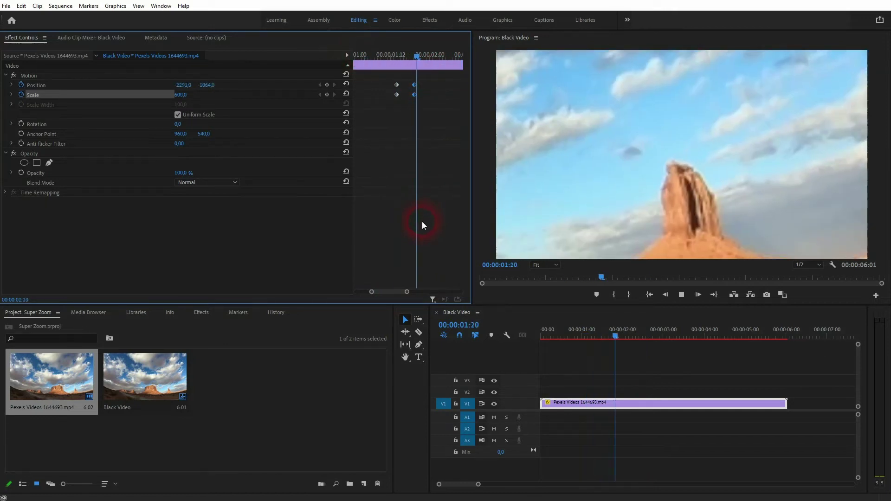
key(space)
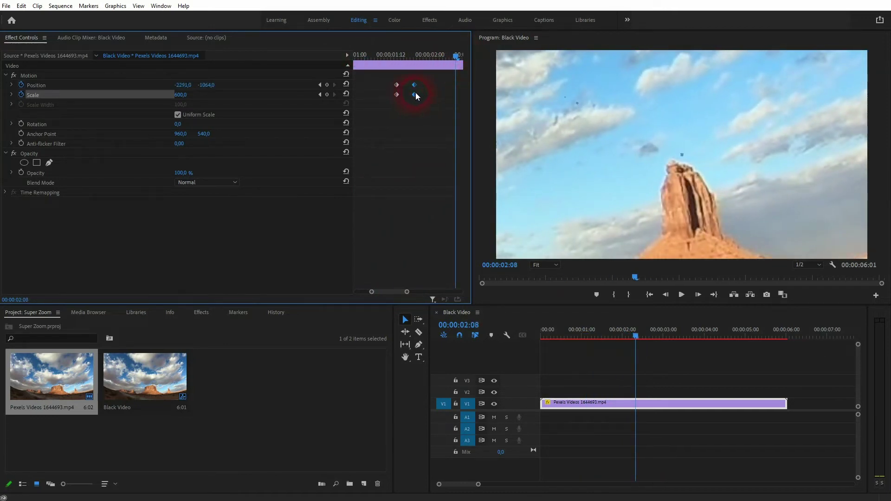
drag(415, 94, 427, 98)
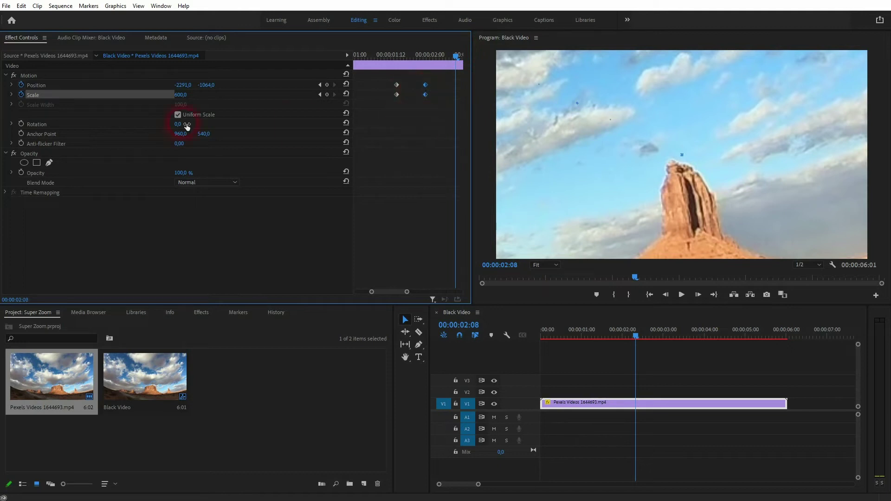
Step: Apply Ease In and Ease Out temporal interpolation to all four Scale and Position keyframes
click(11, 94)
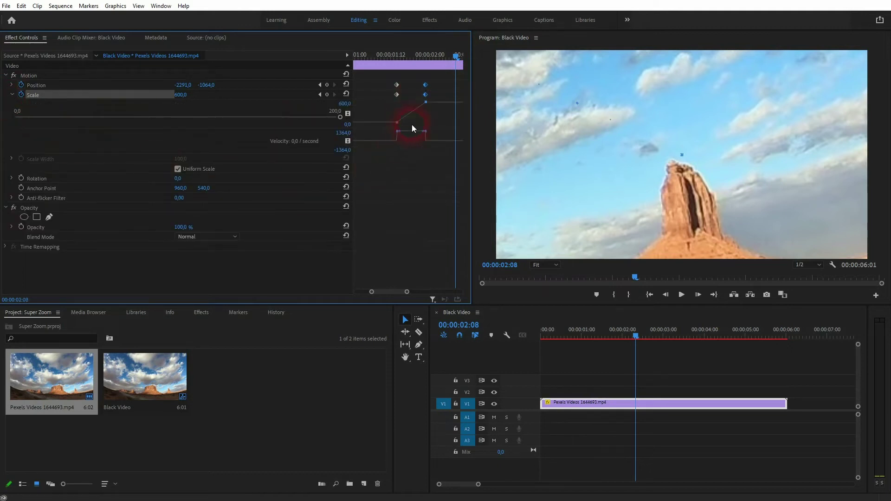
drag(376, 102, 446, 76)
right_click(425, 94)
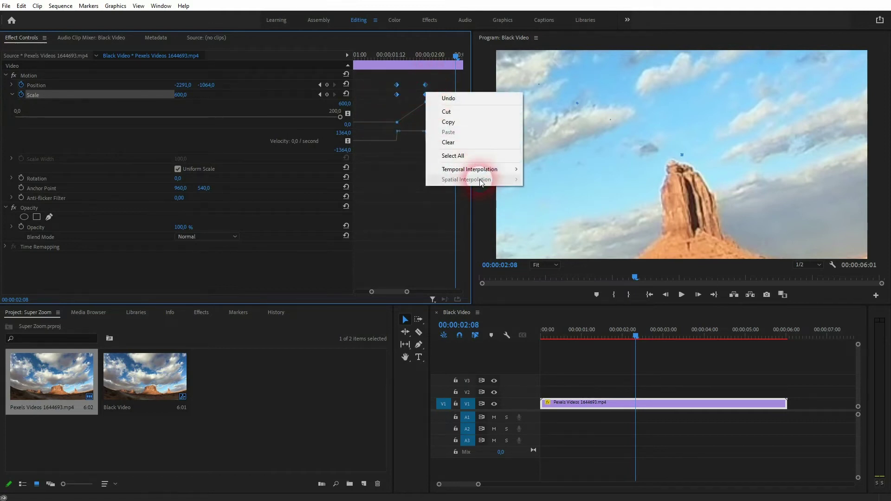
mouse_move(478, 174)
click(591, 223)
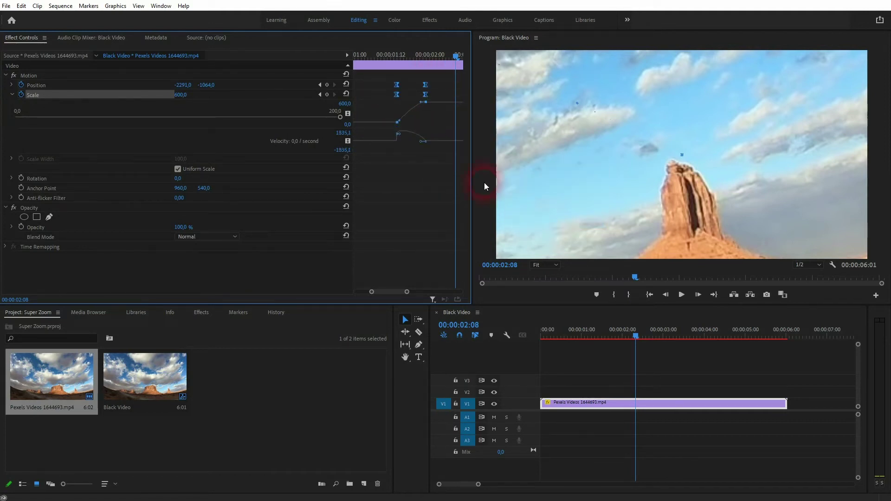
right_click(396, 94)
mouse_move(452, 172)
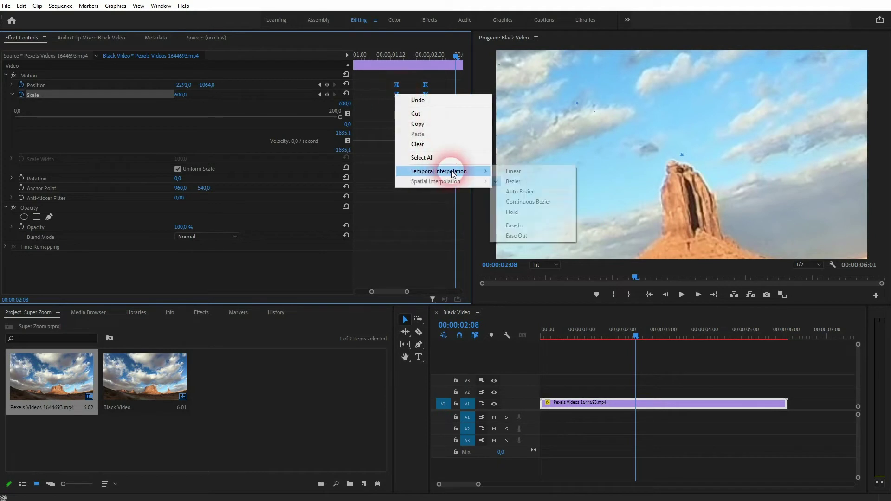
click(519, 227)
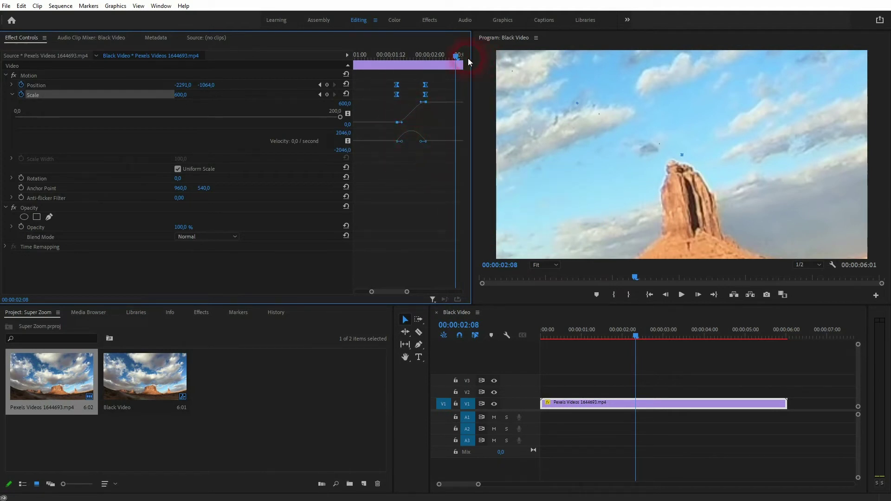
Step: Play back the eased zoom and return to the wide view just before the first keyframes
drag(454, 57, 368, 75)
key(space)
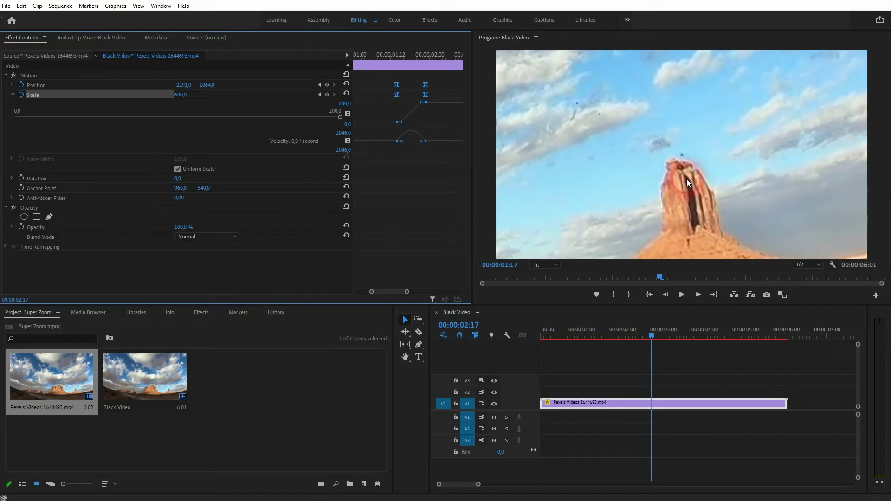
drag(390, 55, 381, 56)
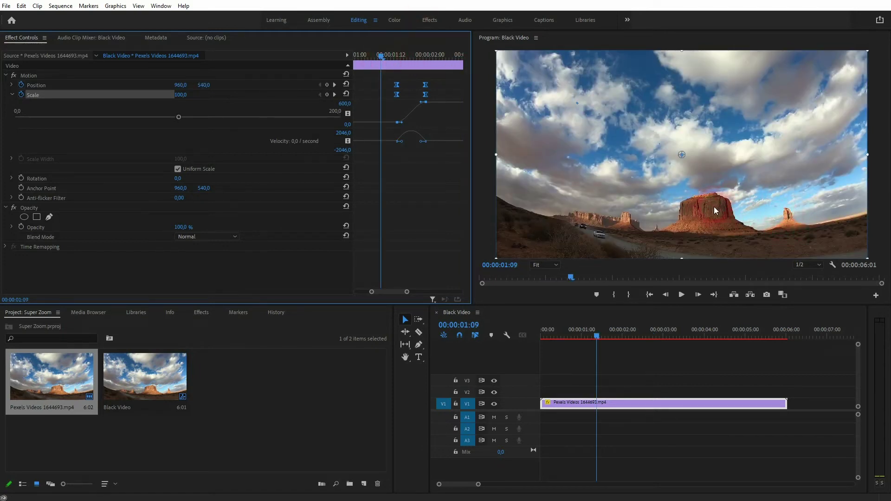
Step: Set Scale to 300 and reset Position at the ending keyframes at 00:00:01:22
click(334, 94)
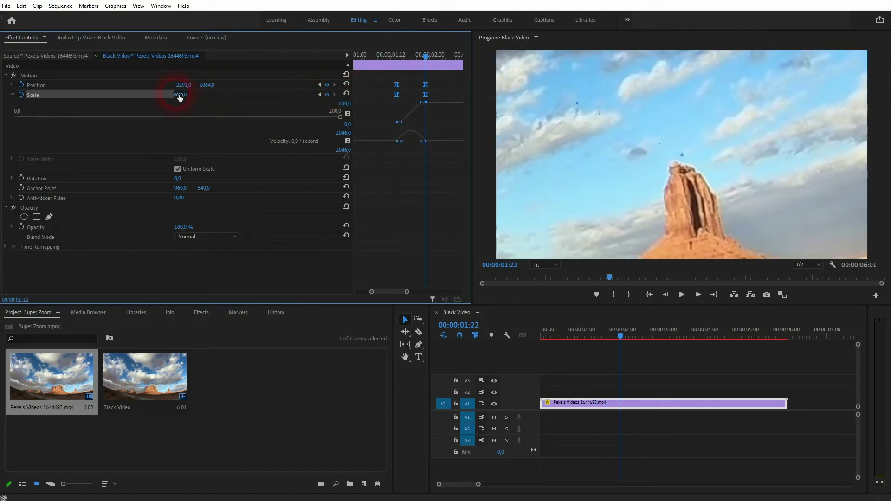
click(180, 95)
text(300)
key(Return)
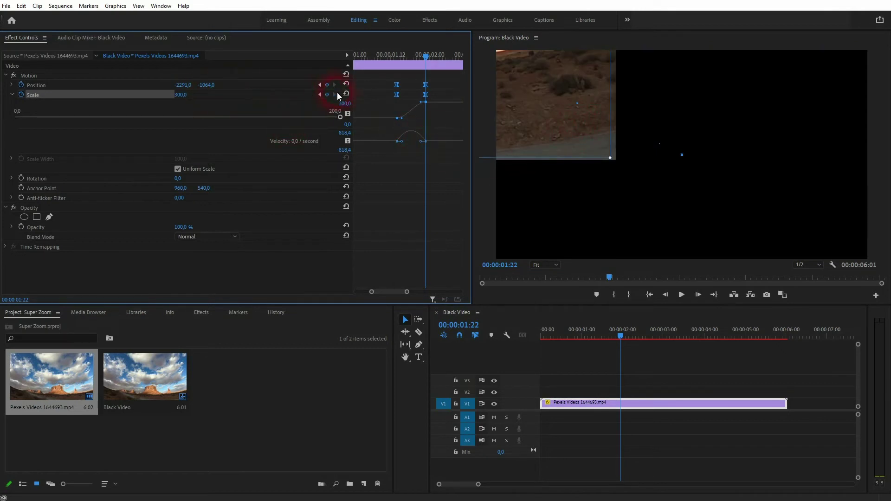
click(346, 84)
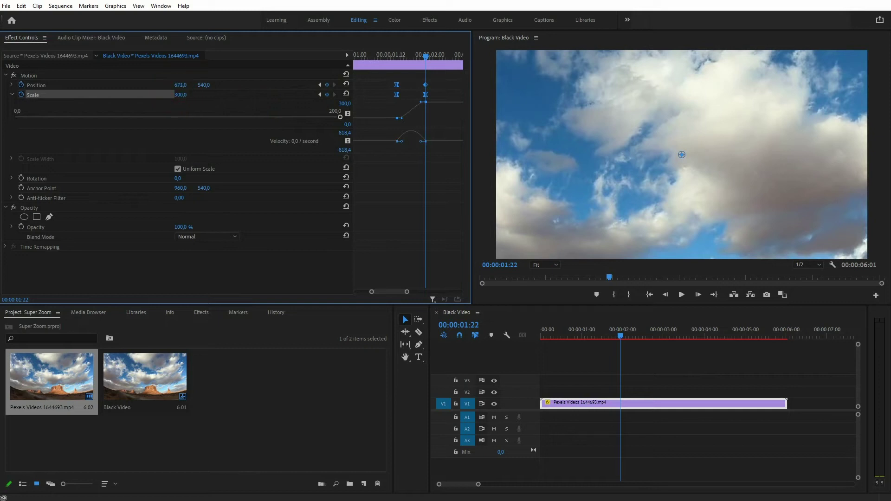
Step: Set Position to 388, -663 and Scale to 500 at the ending keyframes at 00:00:01:22 to frame the large rock formation
drag(180, 86, 122, 85)
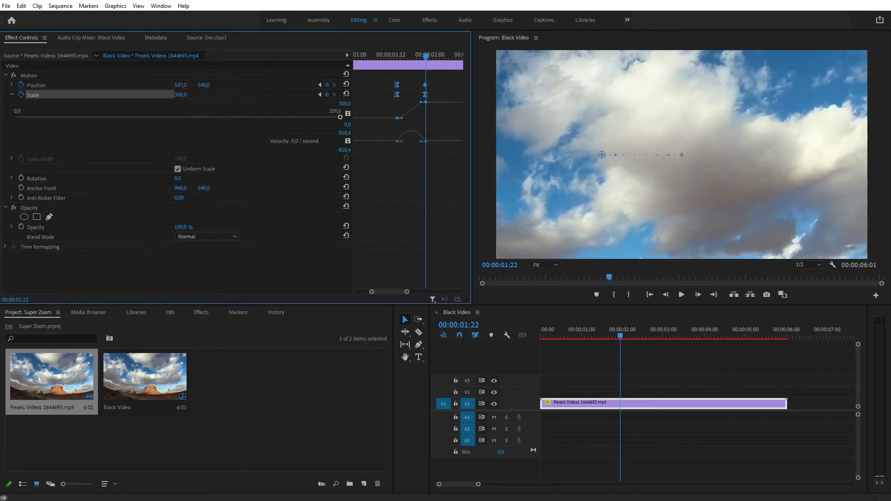
drag(203, 85, 1, 85)
click(180, 95)
text(500)
key(Return)
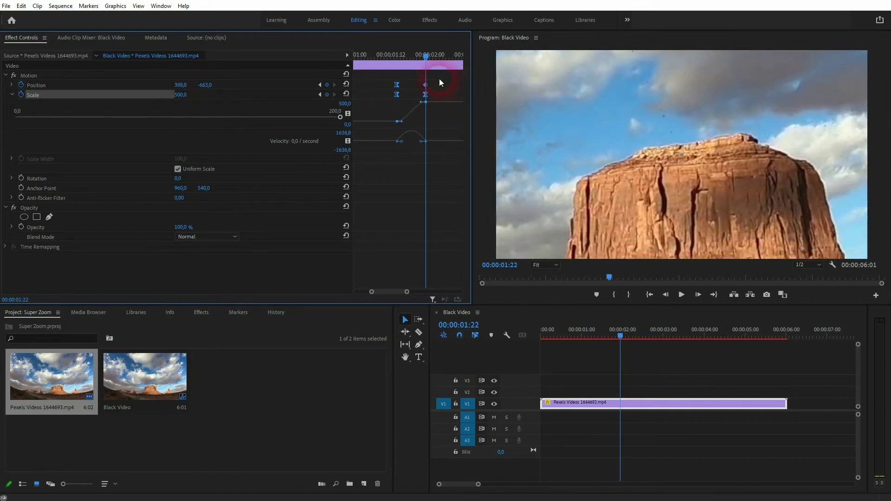
Step: Reapply Ease In and Ease Out temporal interpolation to all the Scale and Position keyframes
drag(441, 82, 366, 110)
right_click(396, 94)
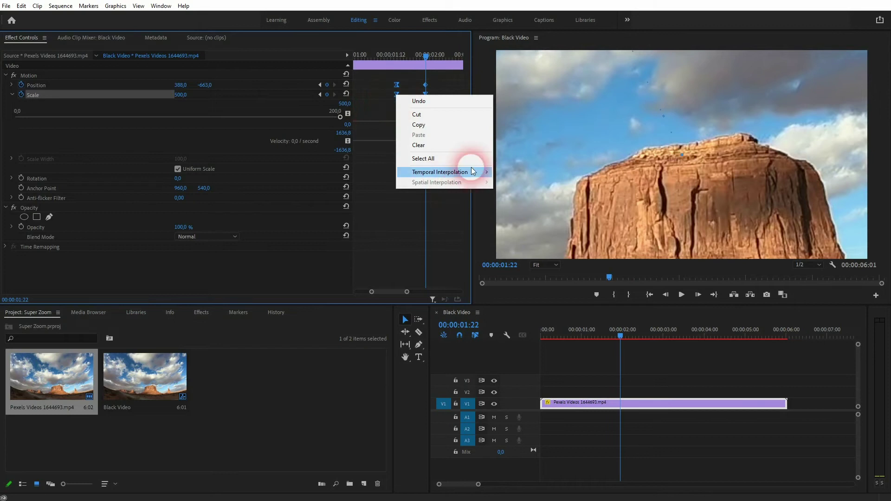
mouse_move(473, 172)
click(515, 224)
right_click(397, 94)
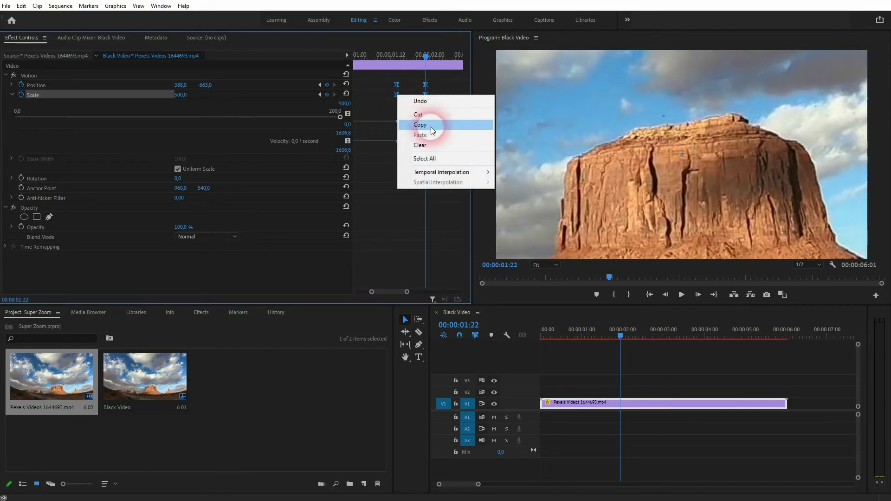
mouse_move(462, 172)
click(514, 235)
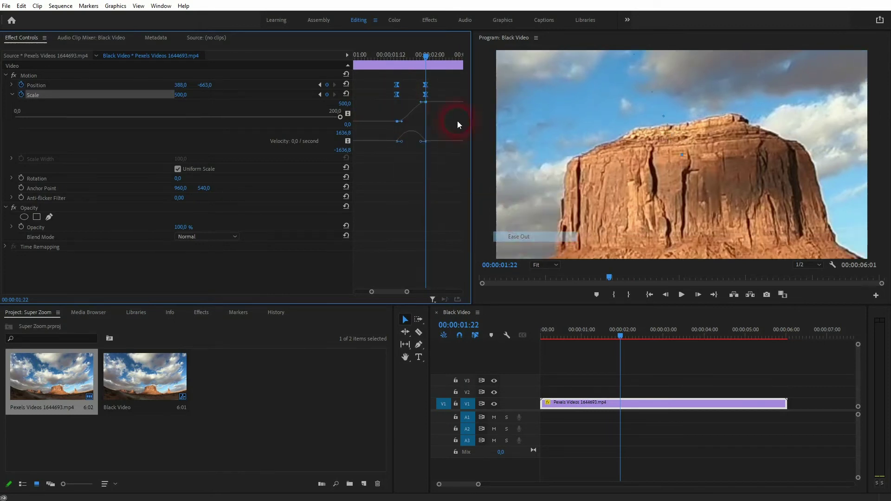
Step: Play back the stronger zoom from near the start of the clip
drag(422, 55, 360, 78)
scroll(591, 367, down, 2)
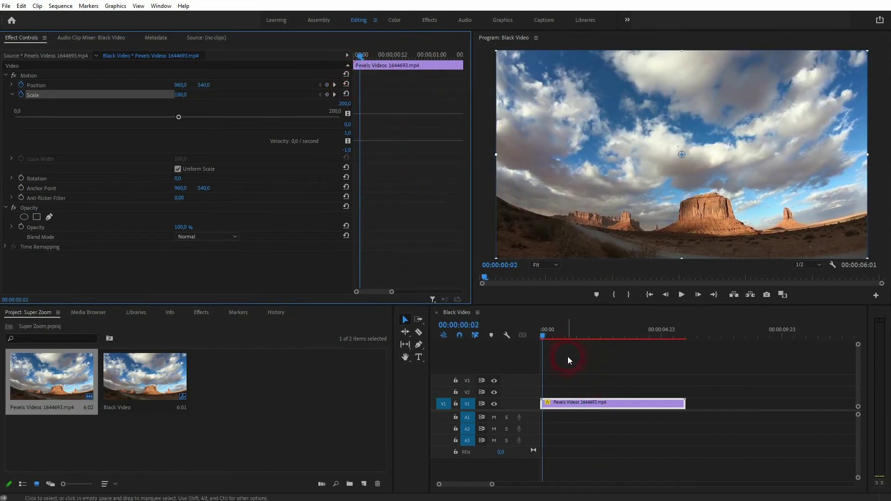
click(439, 256)
drag(395, 294, 418, 293)
key(space)
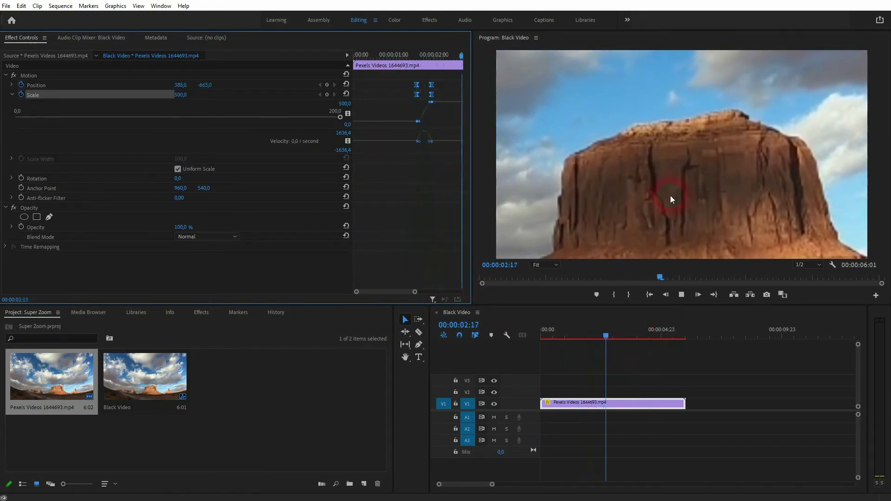
key(space)
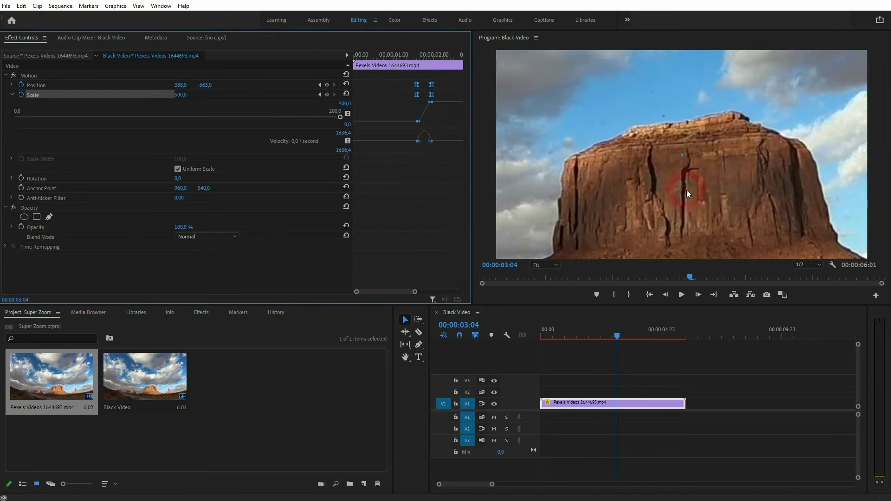
Step: Find the Directional Blur video effect and apply it to the Pexels clip on track V1
click(662, 350)
click(150, 326)
click(200, 316)
drag(43, 327, 4, 328)
text(direction)
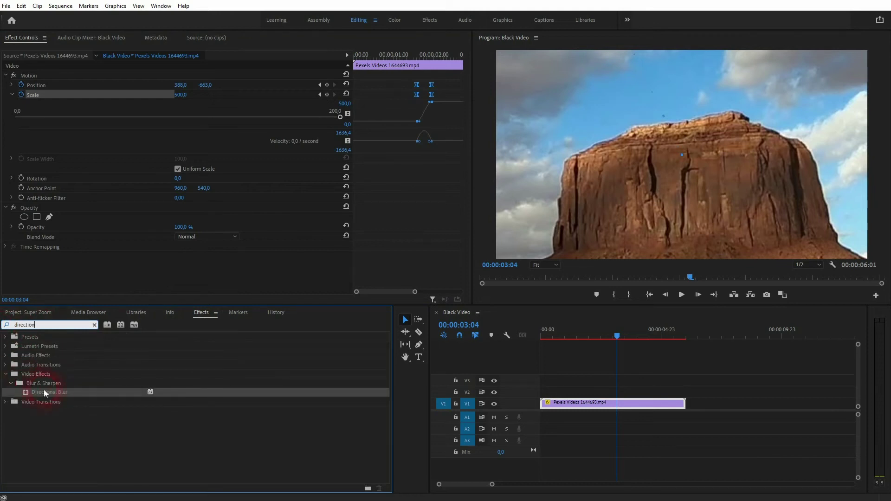
drag(46, 393, 652, 407)
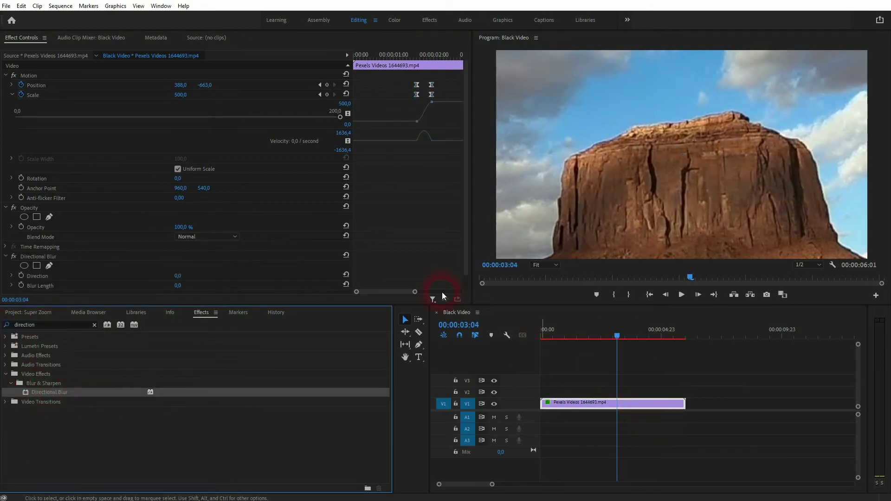
Step: Keyframe Directional Blur's Blur Length at 0 at both the starting (00:00:01:14) and ending (00:00:01:22) zoom keyframes
click(46, 255)
scroll(204, 197, down, 1)
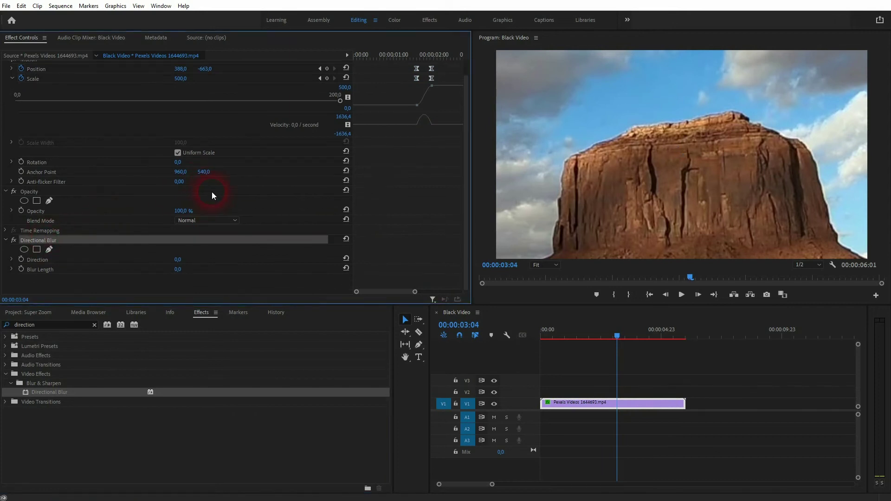
click(319, 78)
click(319, 78)
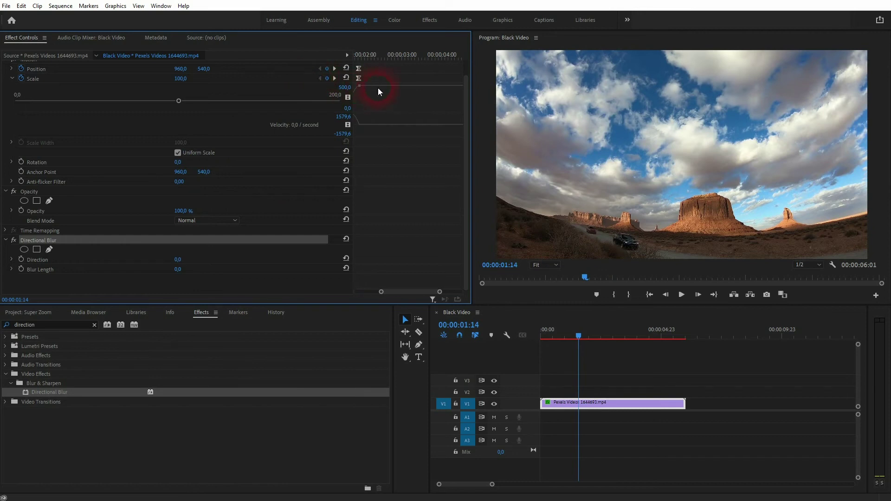
drag(399, 292, 383, 291)
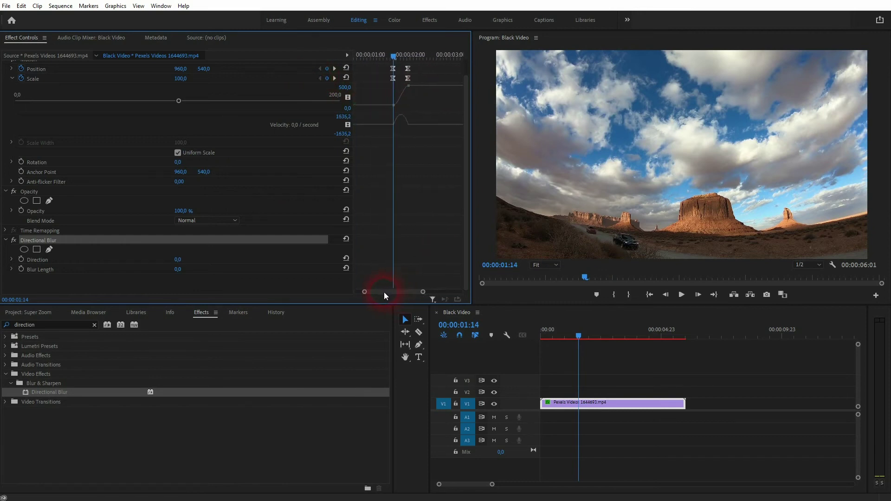
click(21, 271)
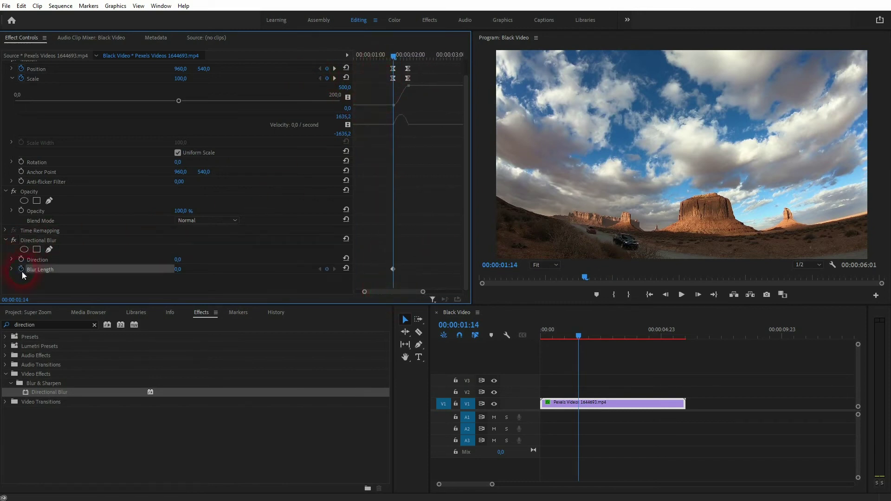
click(334, 78)
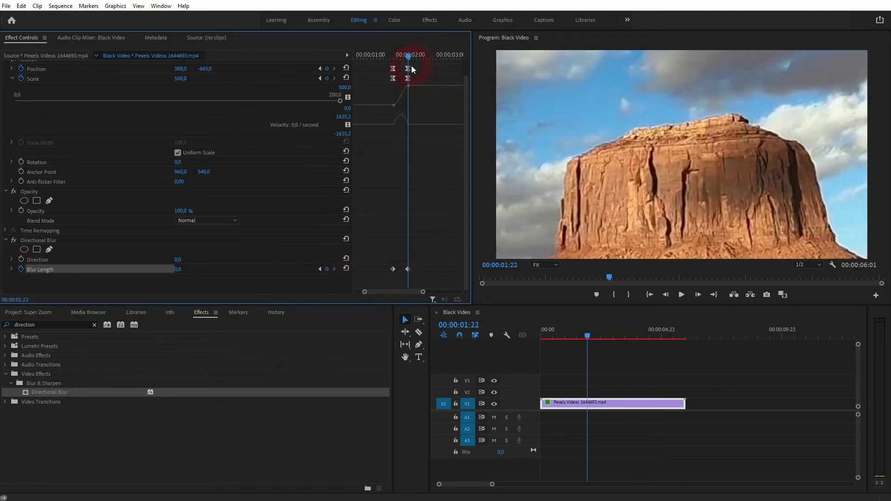
Step: Add a Blur Length keyframe of 50 midway through the zoom at 00:00:01:18
click(320, 269)
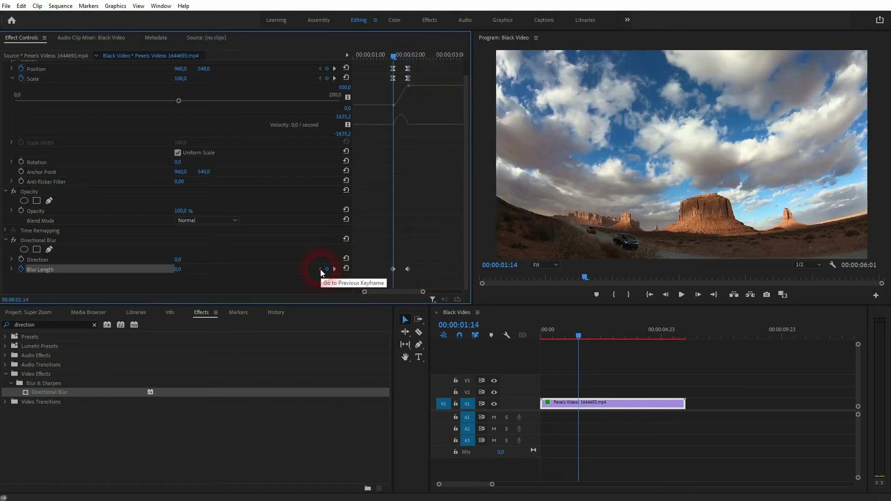
drag(395, 56, 402, 57)
click(318, 279)
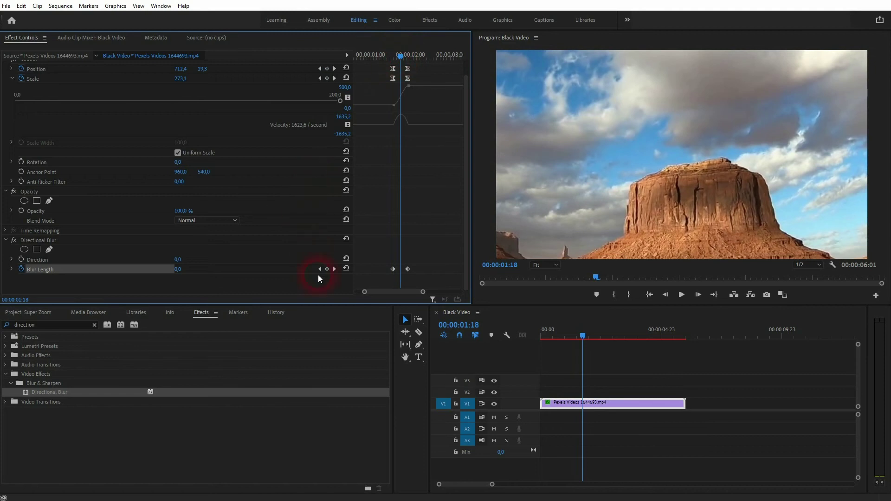
click(329, 270)
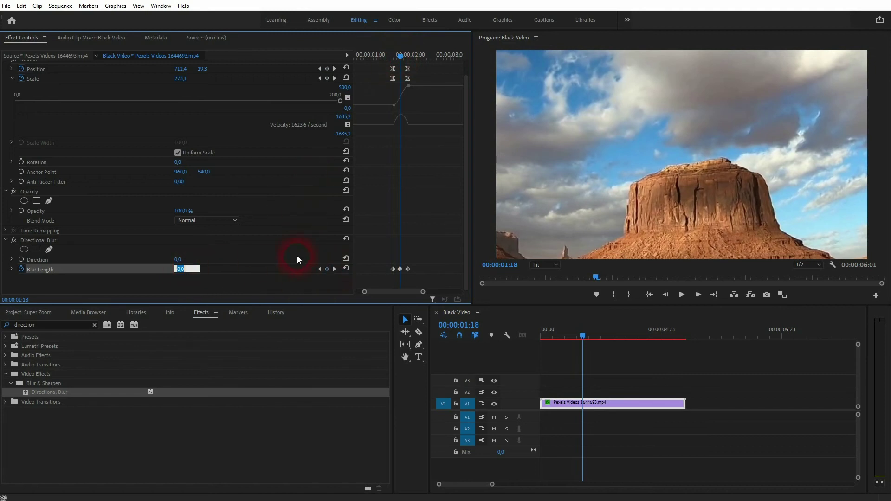
text(50)
key(Return)
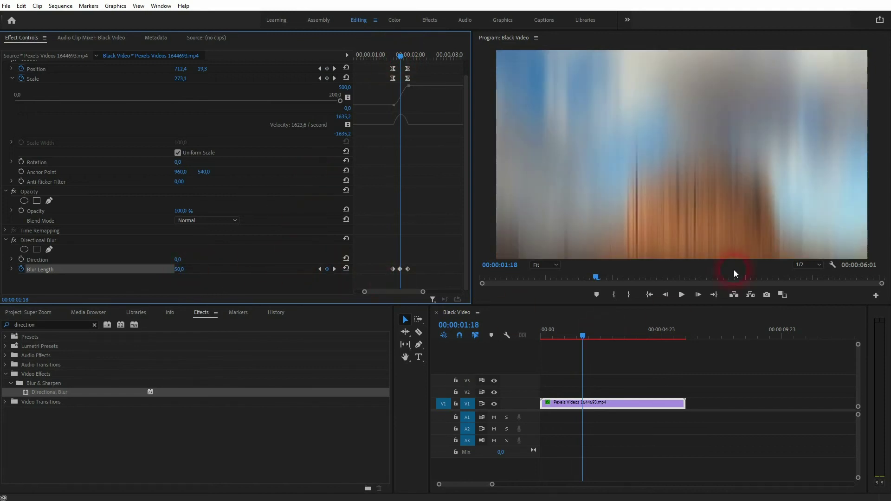
Step: Reduce the middle keyframe's Blur Length to 20 and set the blur Direction to 90°
click(187, 269)
text(20)
key(Return)
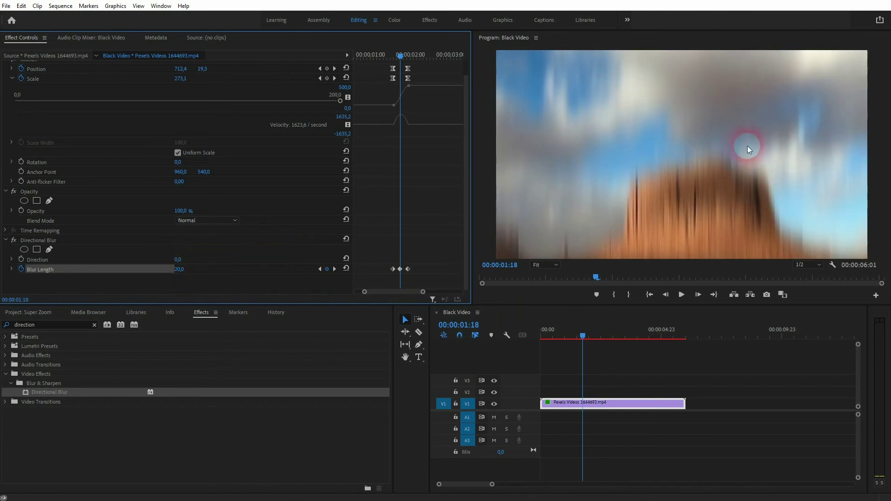
click(184, 259)
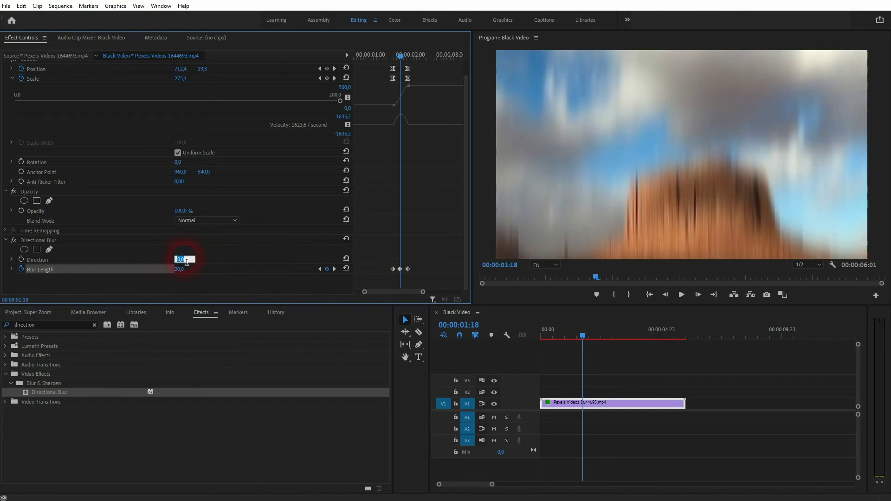
text(90)
key(Return)
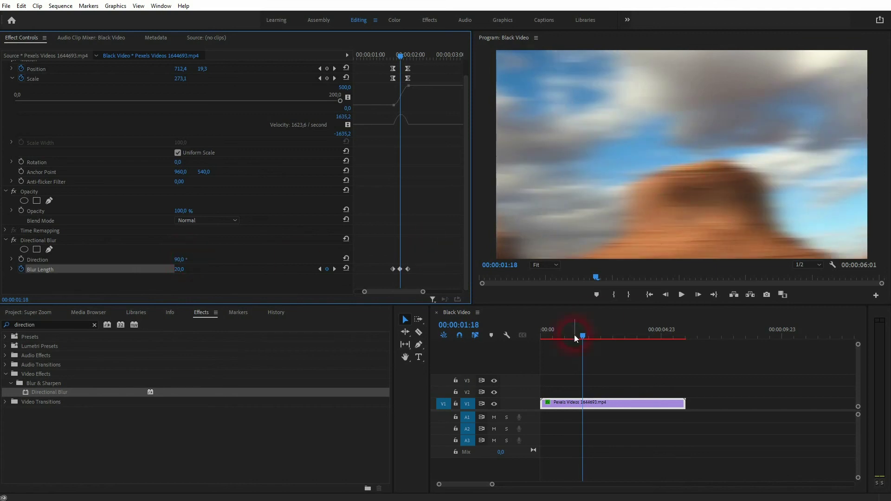
Step: Play back the blurred zoom twice from before the first keyframes to check the motion
drag(583, 337, 567, 337)
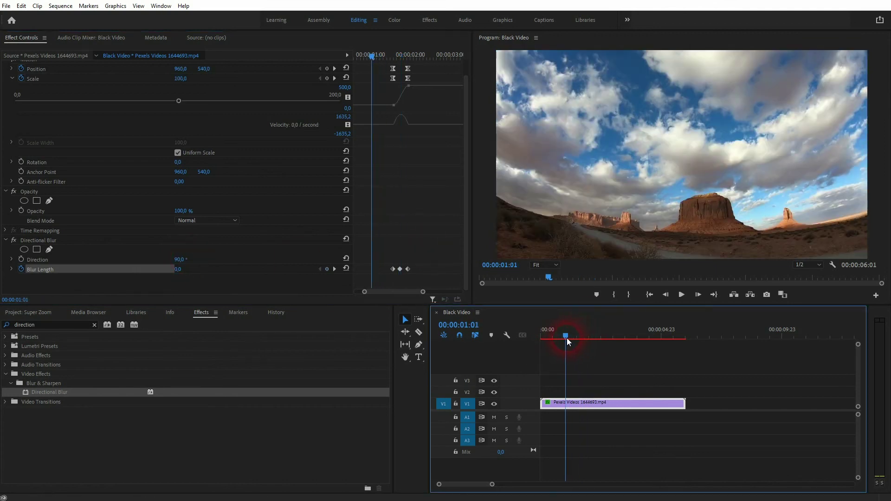
key(space)
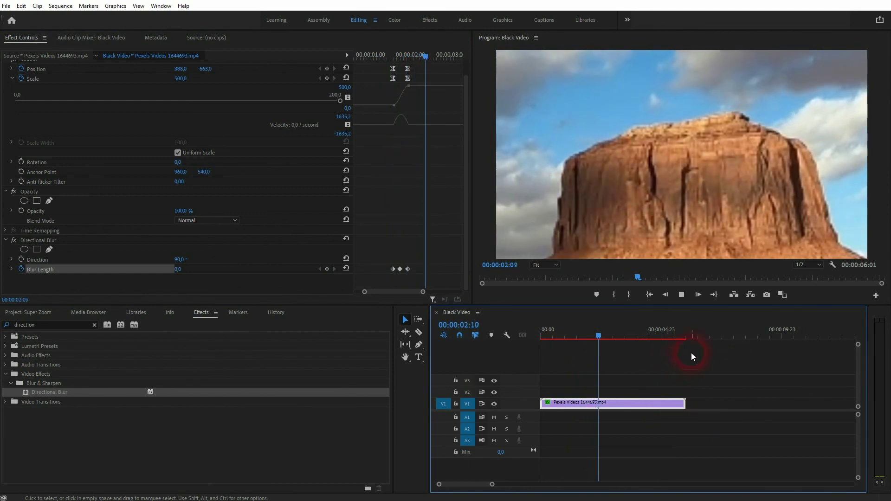
key(space)
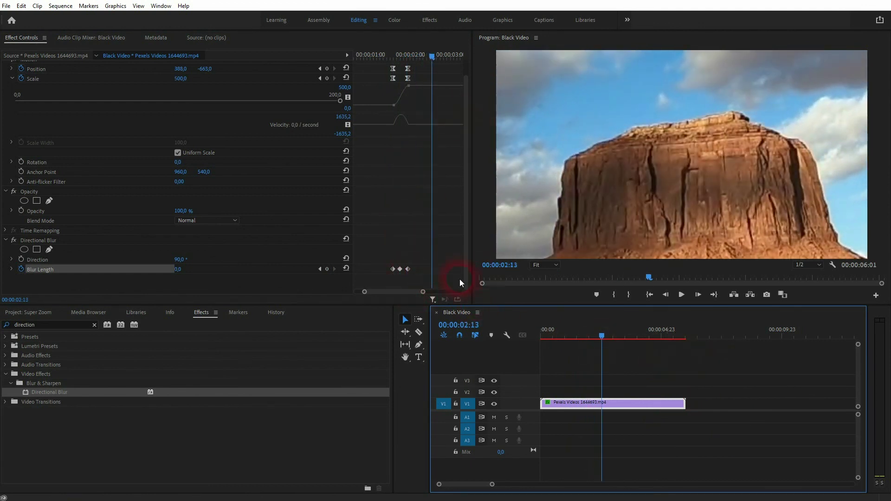
mouse_move(601, 336)
mouse_down()
mouse_move(579, 335)
mouse_move(592, 337)
mouse_up()
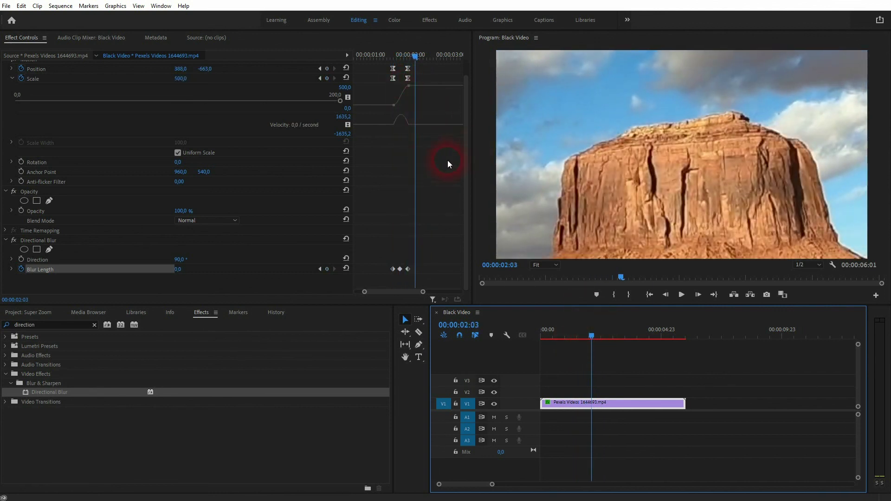
drag(589, 335, 573, 339)
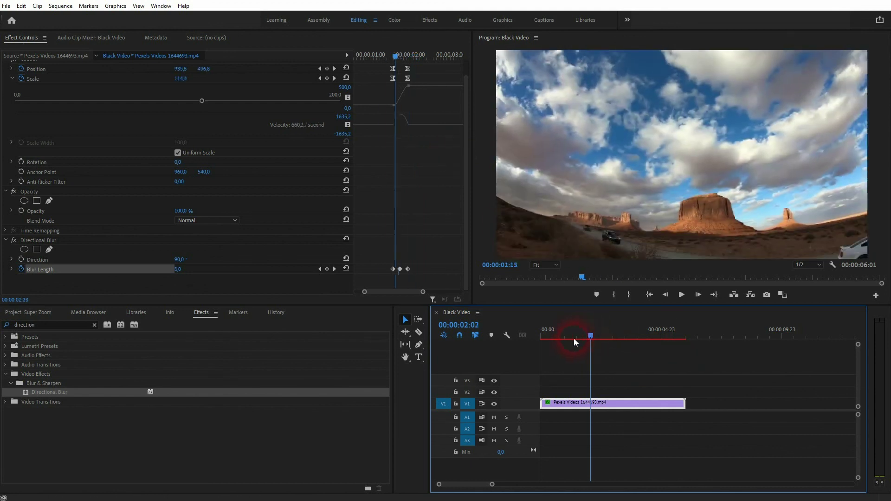
key(space)
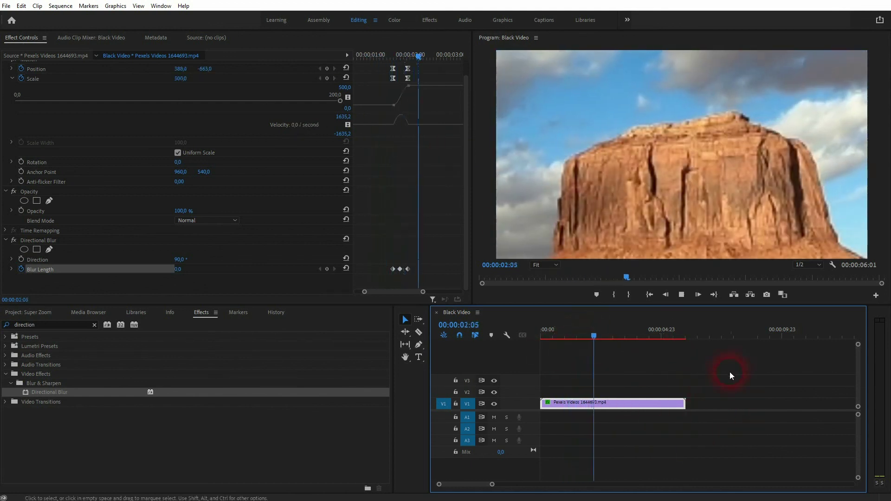
key(space)
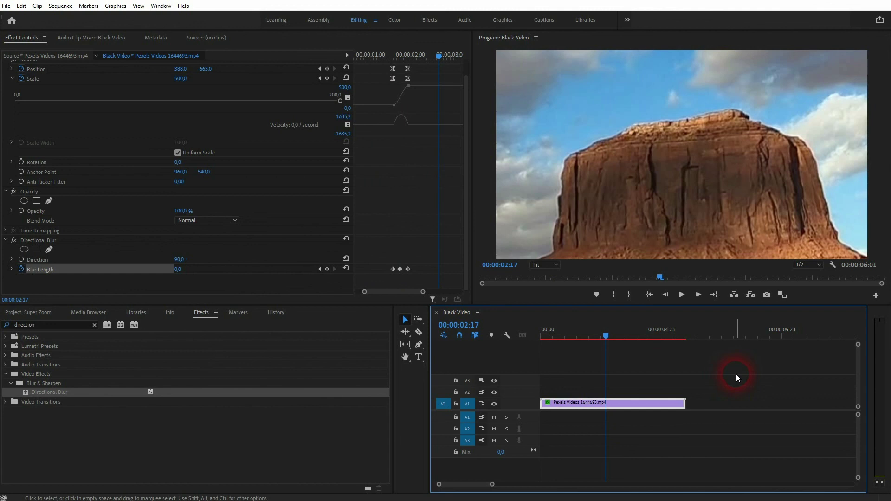